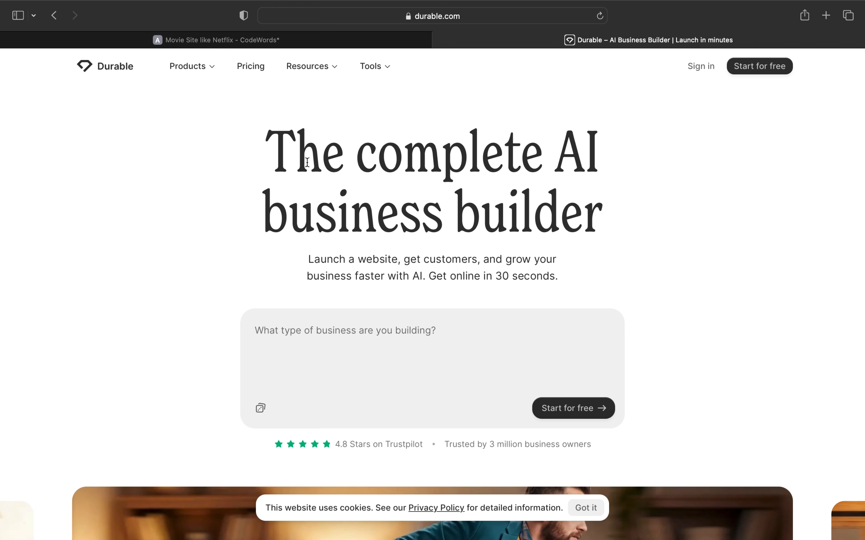
drag(278, 159, 586, 155)
click(624, 156)
drag(273, 158, 582, 216)
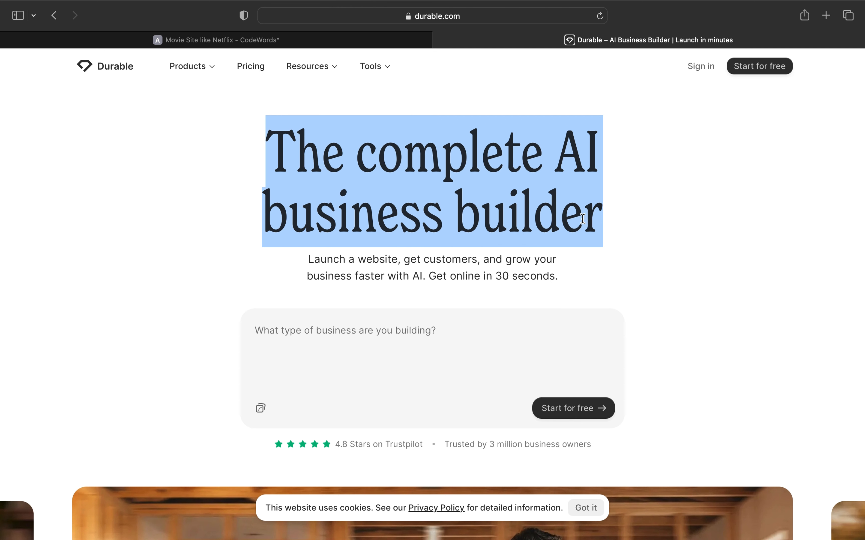
click(581, 216)
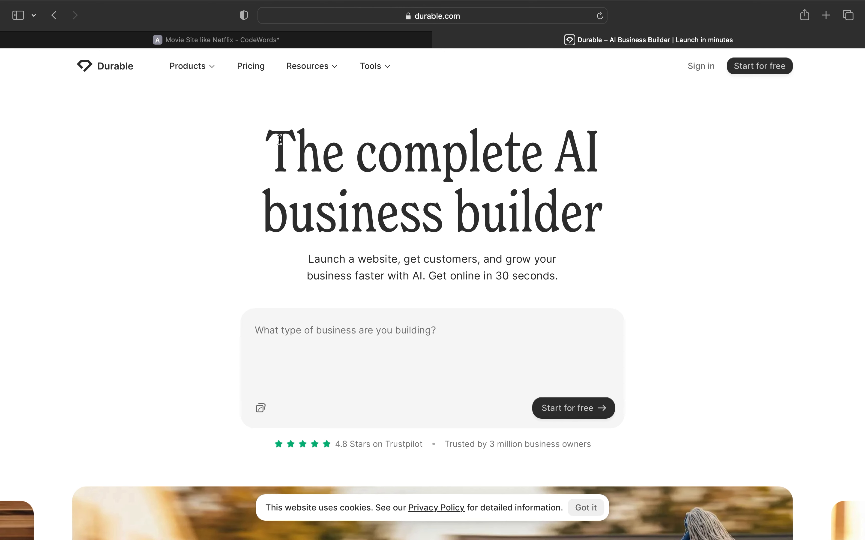
drag(265, 143, 592, 130)
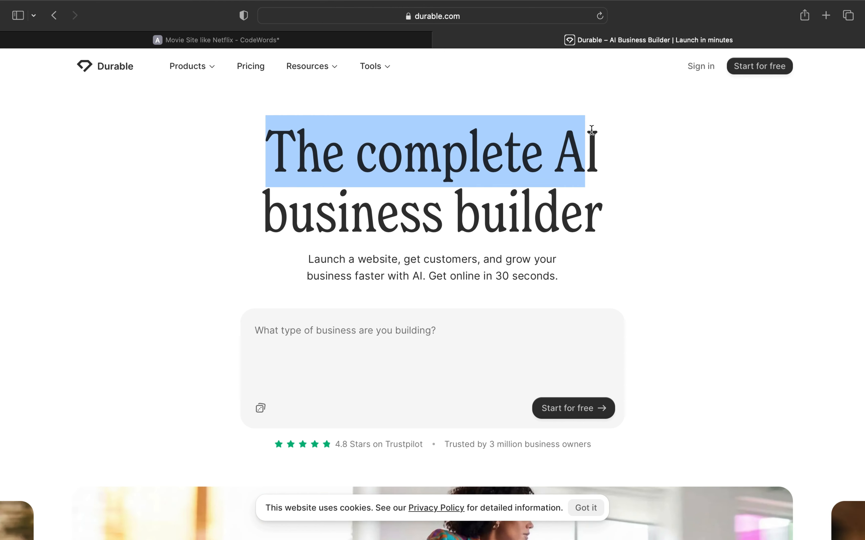
click(619, 156)
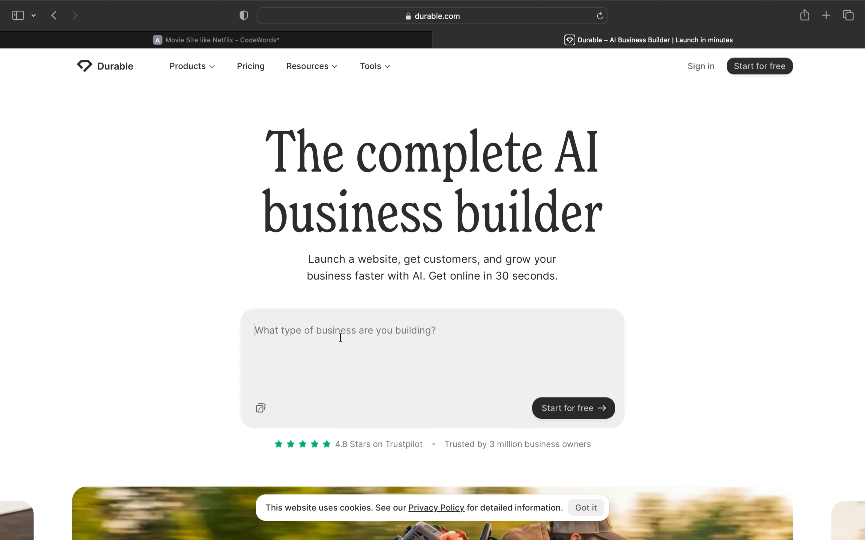
Step: Describe a tech site for an organization called the ICT TECHOCRATS, giving people info on how it teaches A.I and cyber security to the current generation
text(A tech)
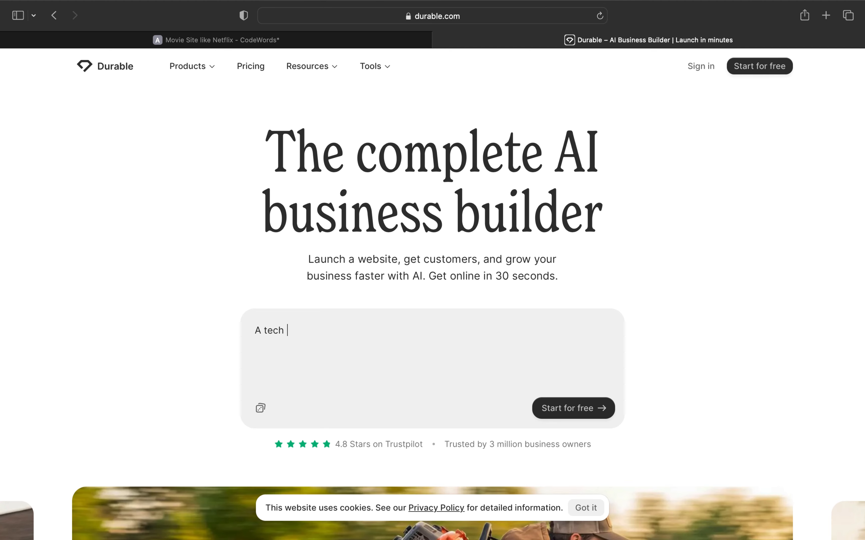
text( site for an organis)
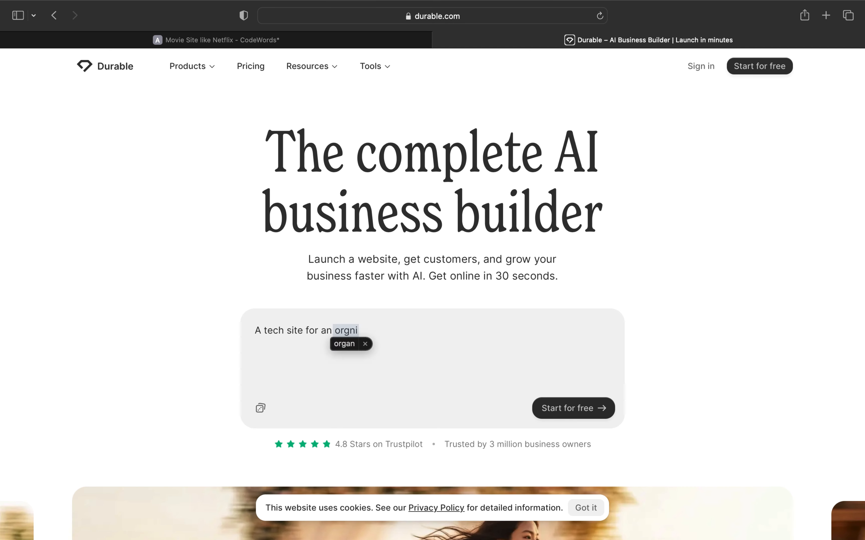
text(ation called the act the)
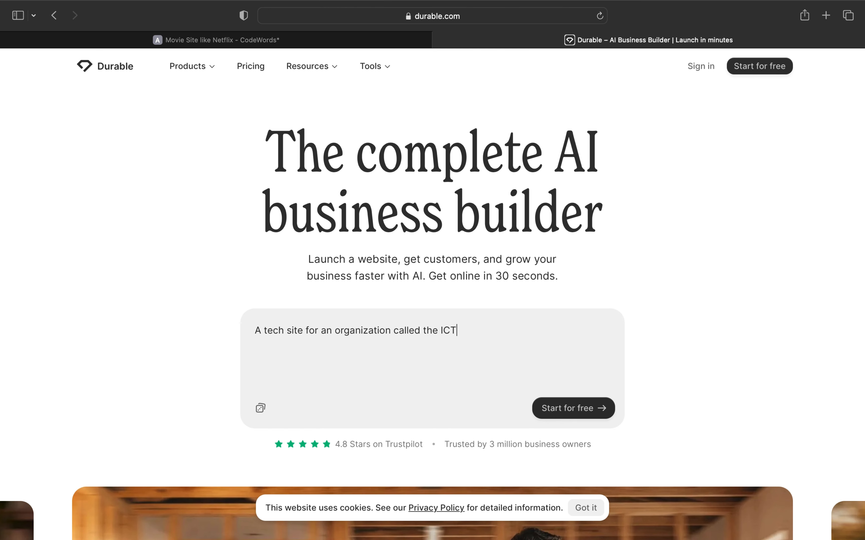
text( TECHOCRATS, wchi)
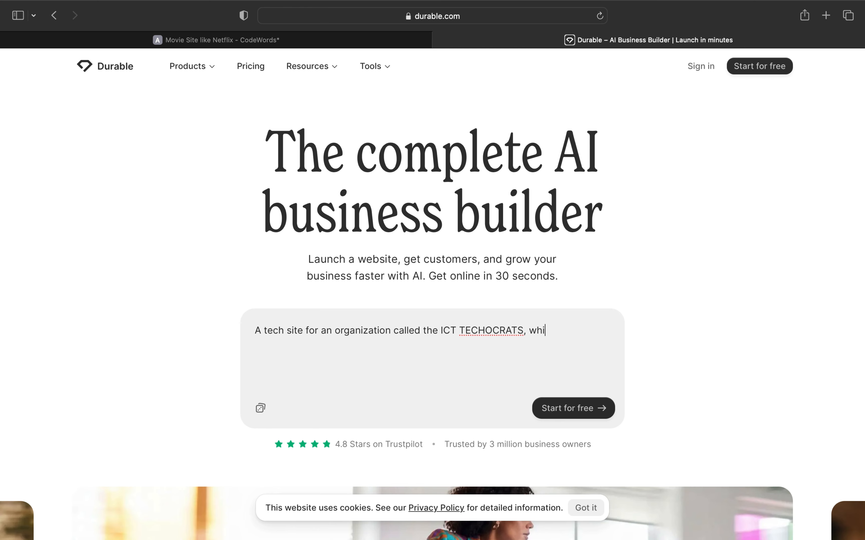
text(ch gives people info on how)
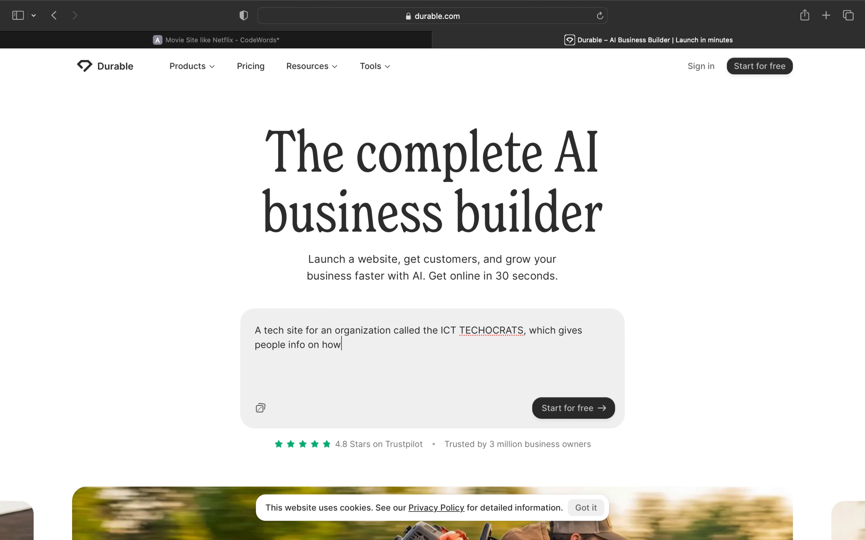
text( we teach A.I,)
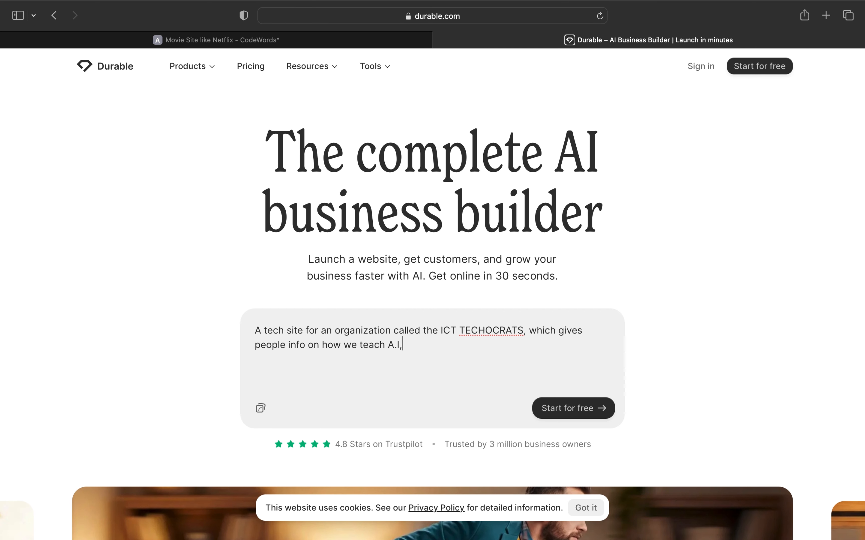
key(BackSpace)
text(and cyber security to the current )
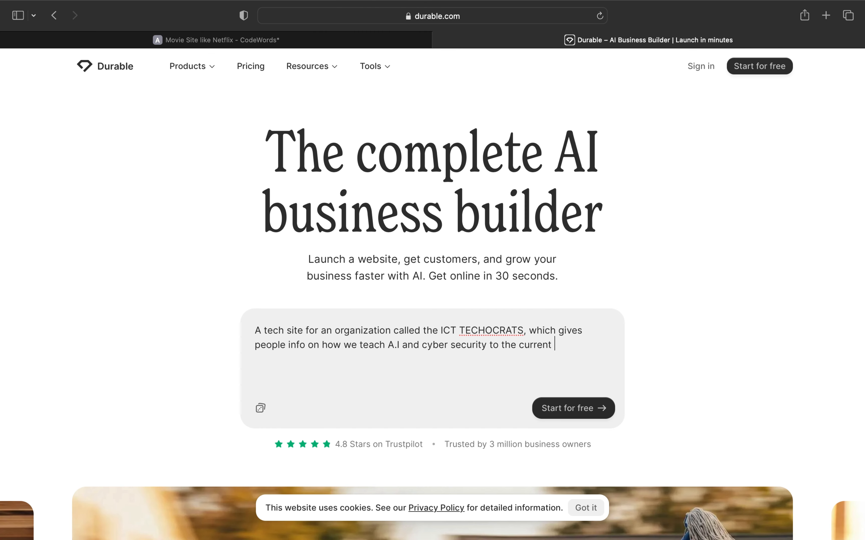
text(generation)
key(super+a)
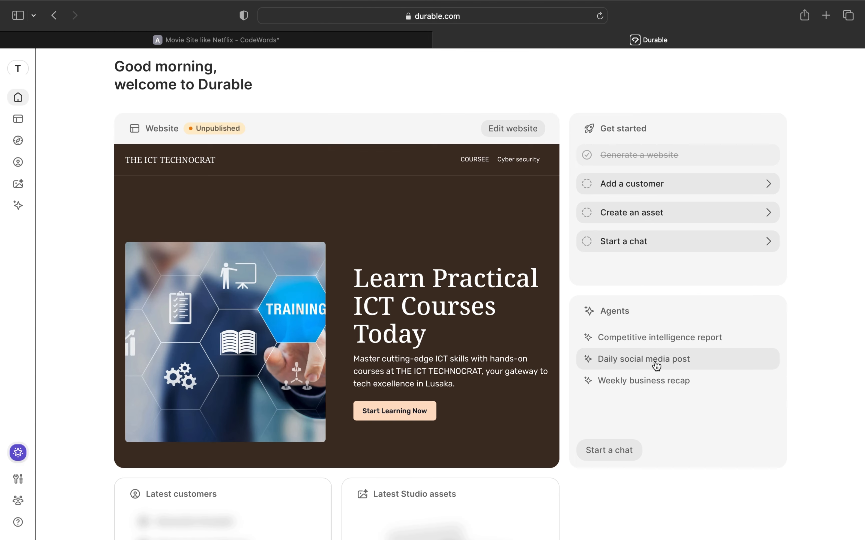
Step: Open the unpublished THE ICT TECHNOCRAT website from the dashboard in the website editor
scroll(419, 299, down, 3)
click(419, 299)
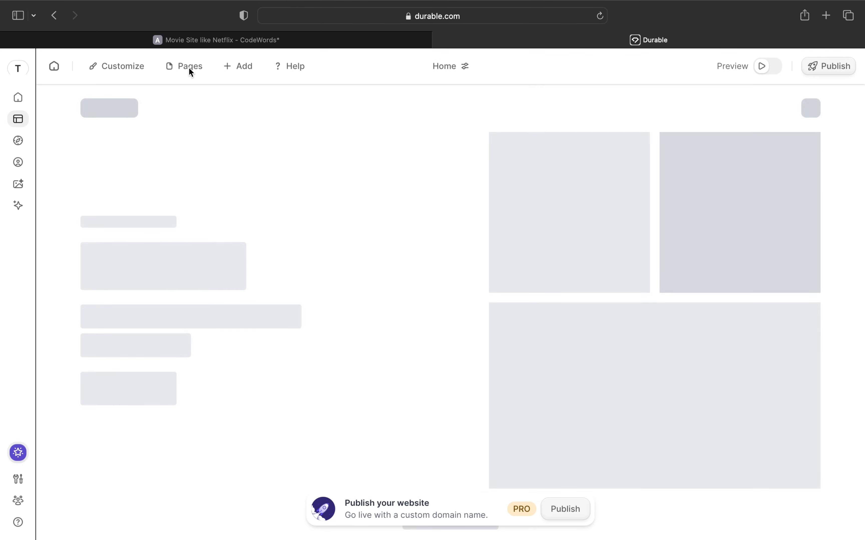
click(189, 68)
click(254, 106)
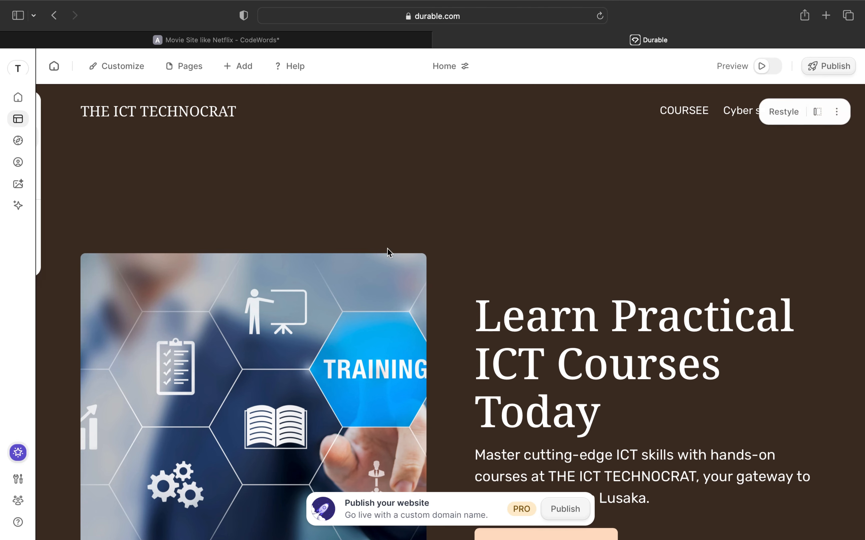
Step: Examine the intro and services sections of the ICT site's home page and browse the images in its carousel
scroll(501, 354, down, 10)
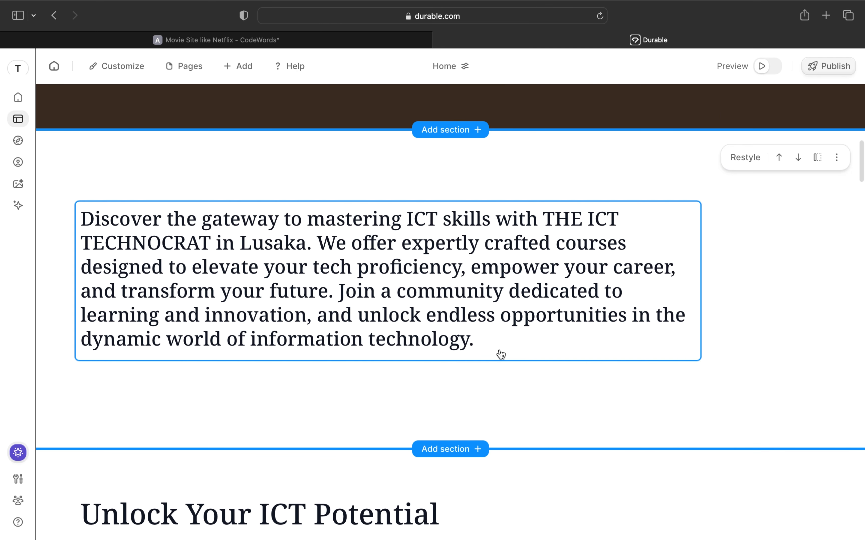
scroll(500, 354, down, 12)
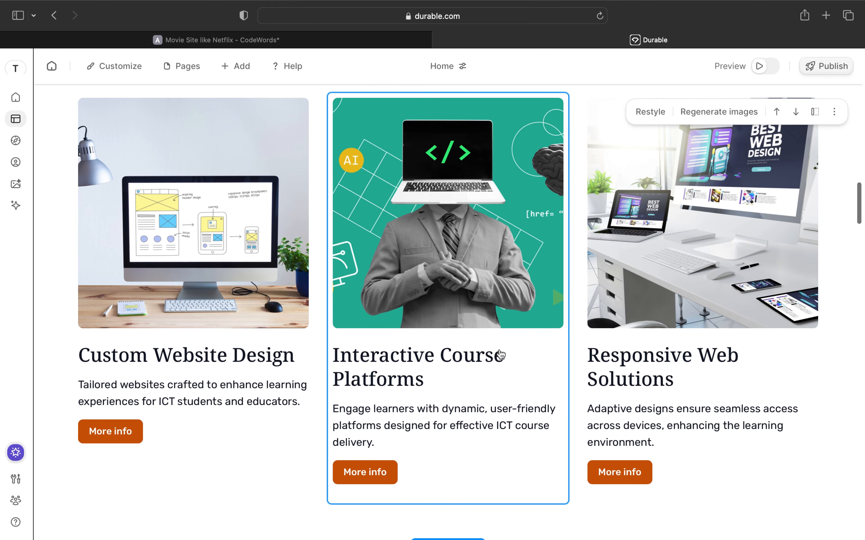
scroll(631, 349, down, 10)
scroll(631, 350, down, 7)
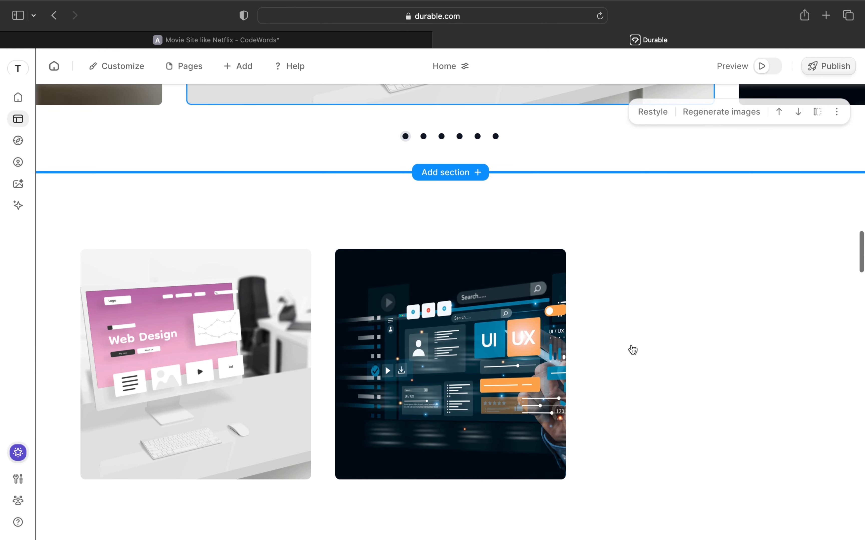
scroll(631, 349, up, 8)
scroll(554, 307, up, 3)
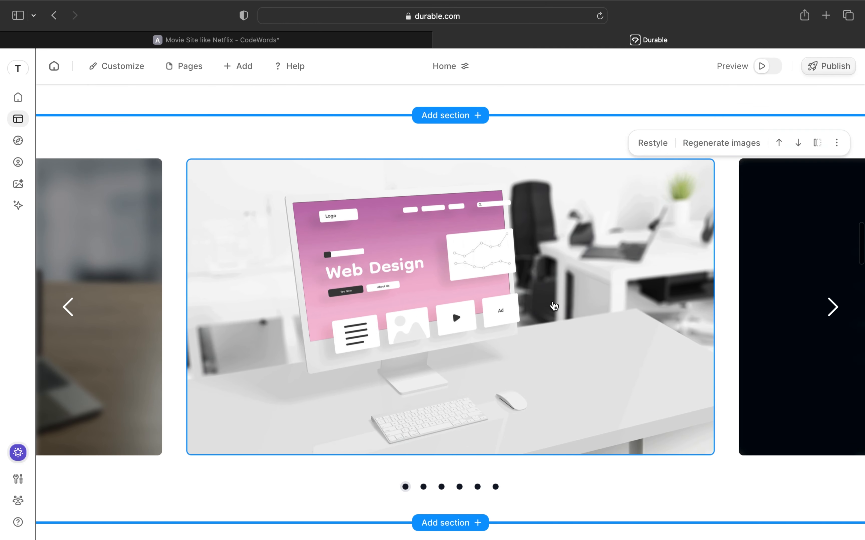
click(69, 312)
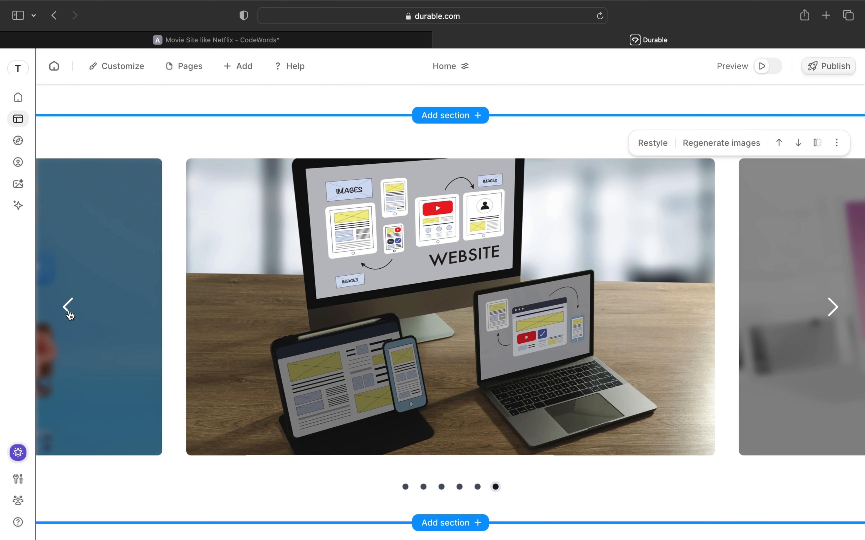
click(69, 312)
click(69, 312)
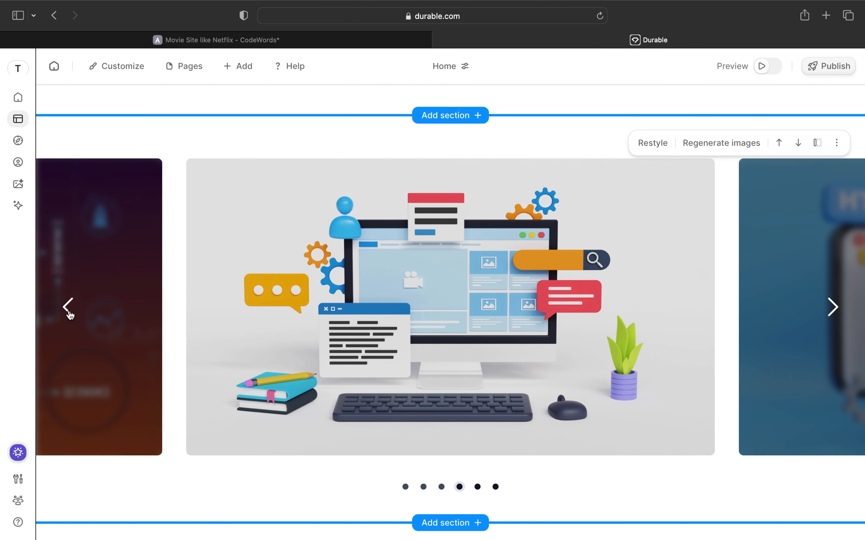
click(69, 312)
Step: Examine the image grid, testimonial, about and pricing sections further down the ICT site's home page
scroll(185, 333, down, 20)
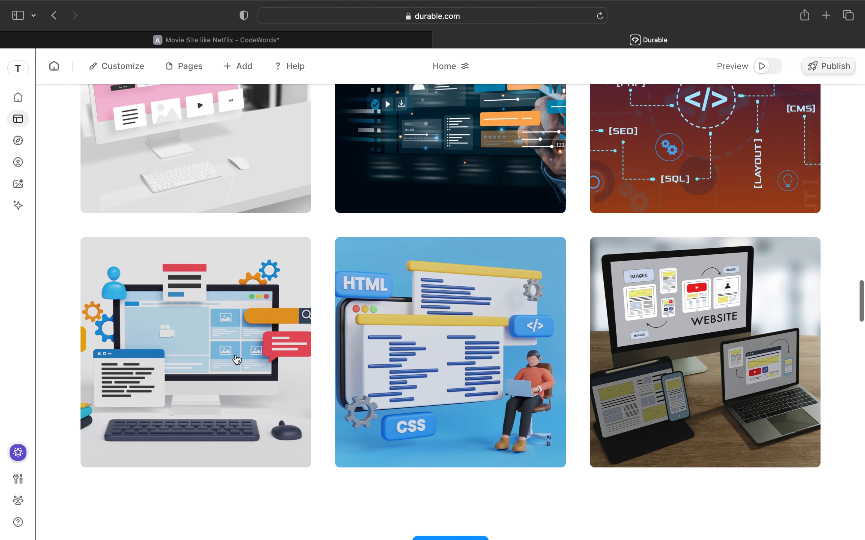
scroll(235, 355, up, 5)
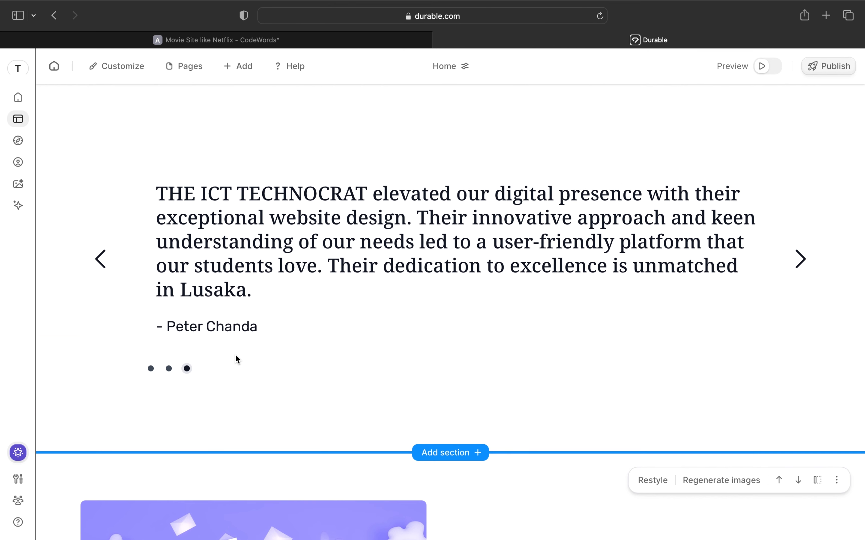
scroll(266, 420, down, 15)
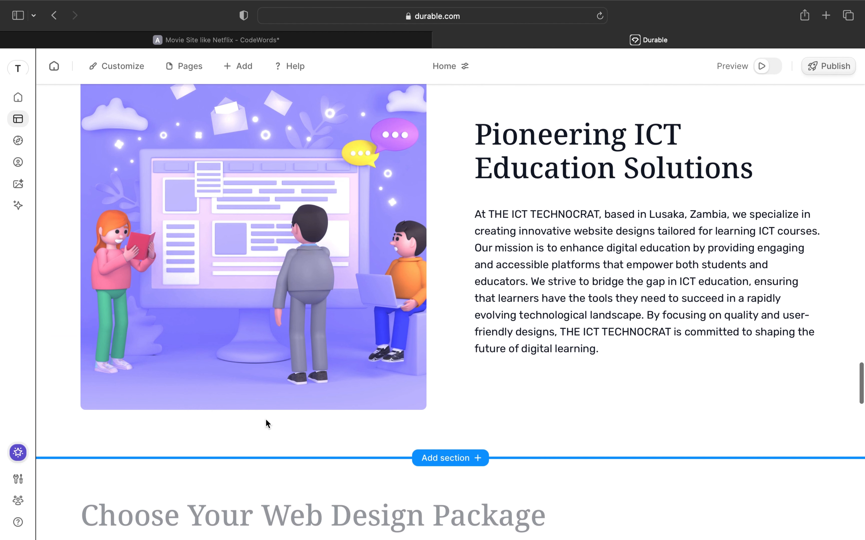
scroll(267, 424, down, 20)
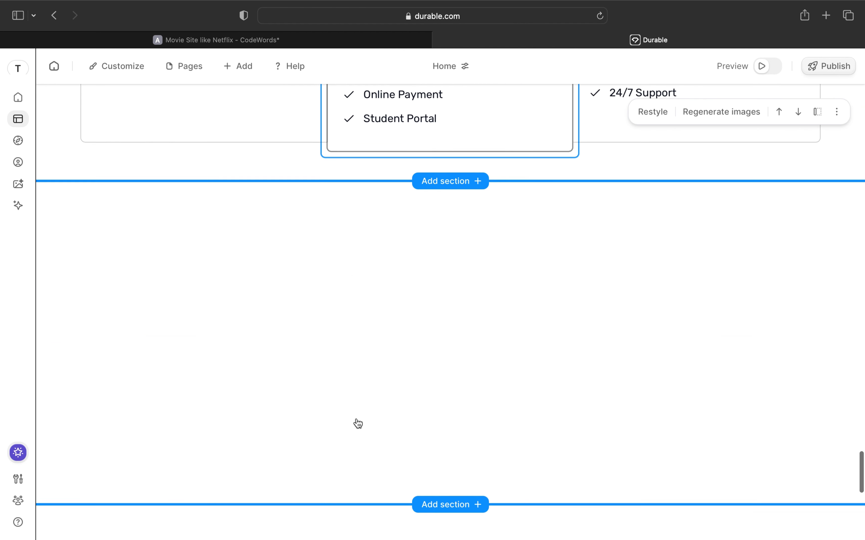
scroll(358, 423, up, 20)
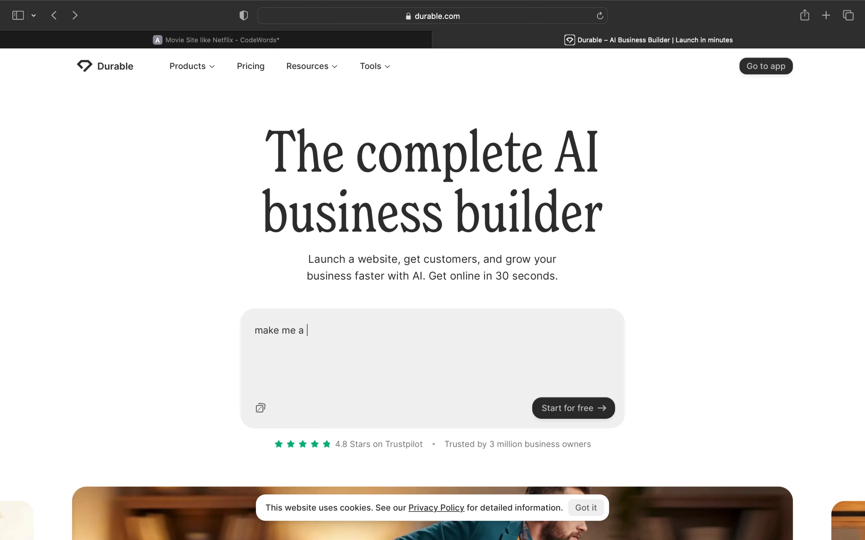
Step: Start a new site with the business description "make me a website where people can see upcoming movies"
text(website where people can see uoc)
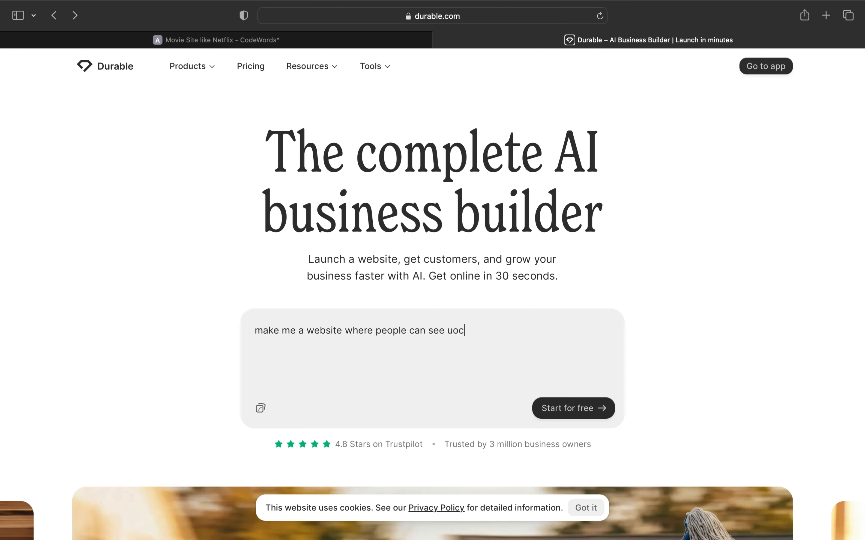
key(BackSpace)
key(BackSpace)
text(pcoming movies)
click(556, 411)
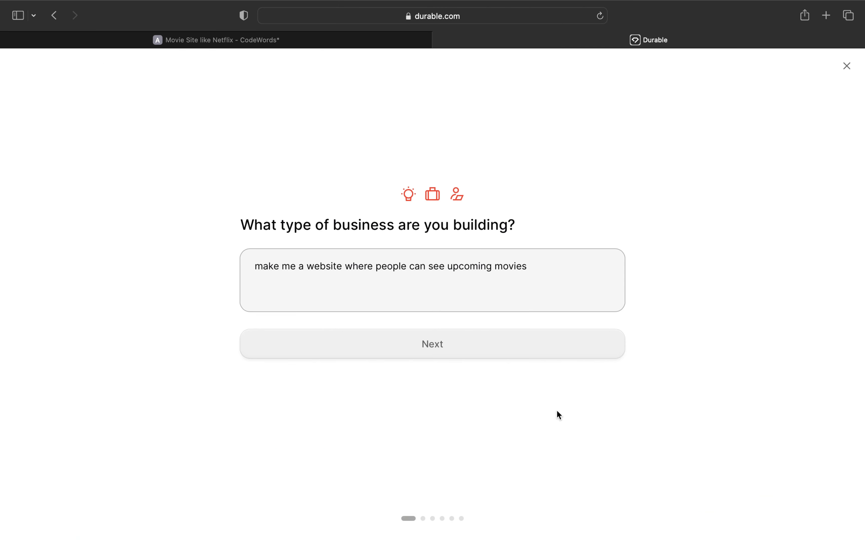
click(526, 344)
Step: Name the business MOVIE ROOM, accept Lusaka, Zambia as its location with the suggested details, and start building the site
click(548, 270)
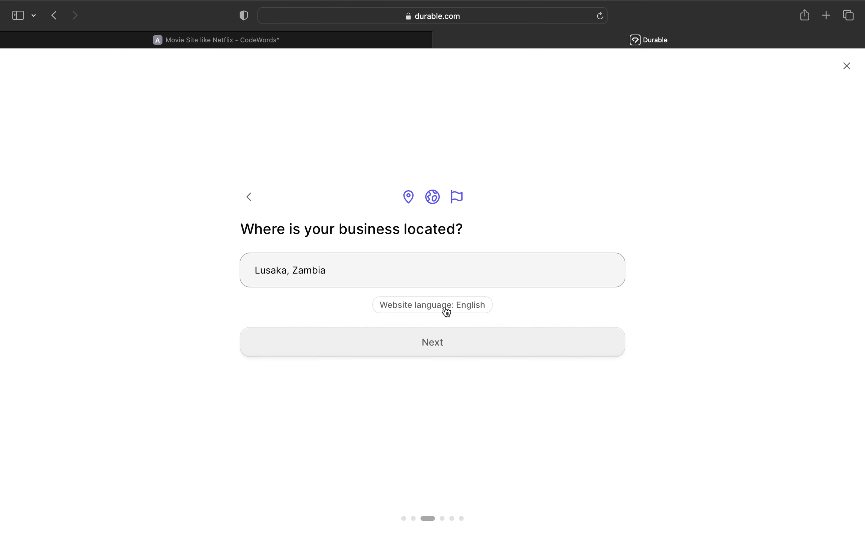
text(MOVIE ROM)
key(BackSpace)
text(OM)
click(450, 349)
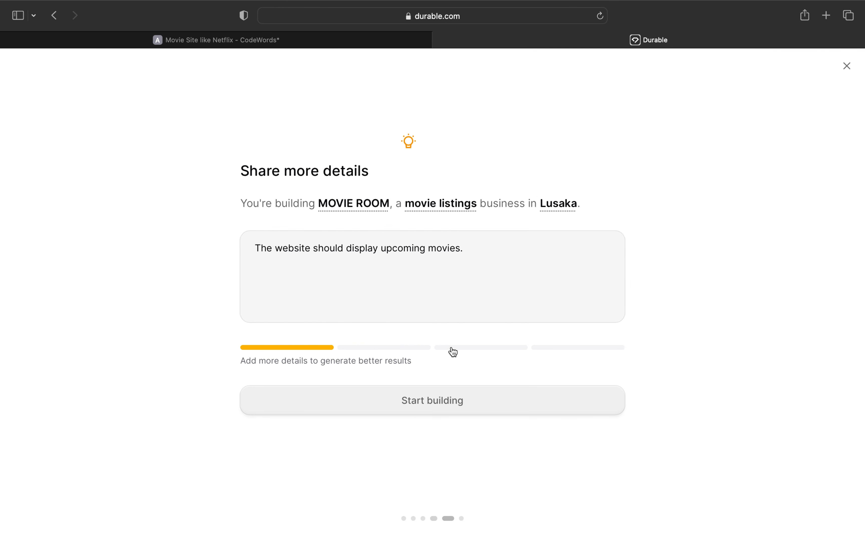
click(450, 407)
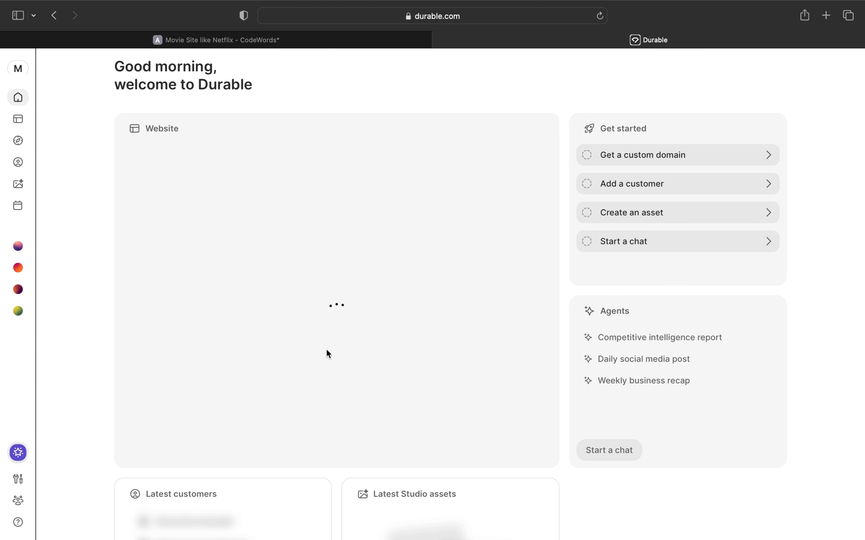
Step: Open the unpublished MOVIE ROOM website from the dashboard in the website editor
scroll(365, 332, down, 3)
scroll(364, 332, up, 3)
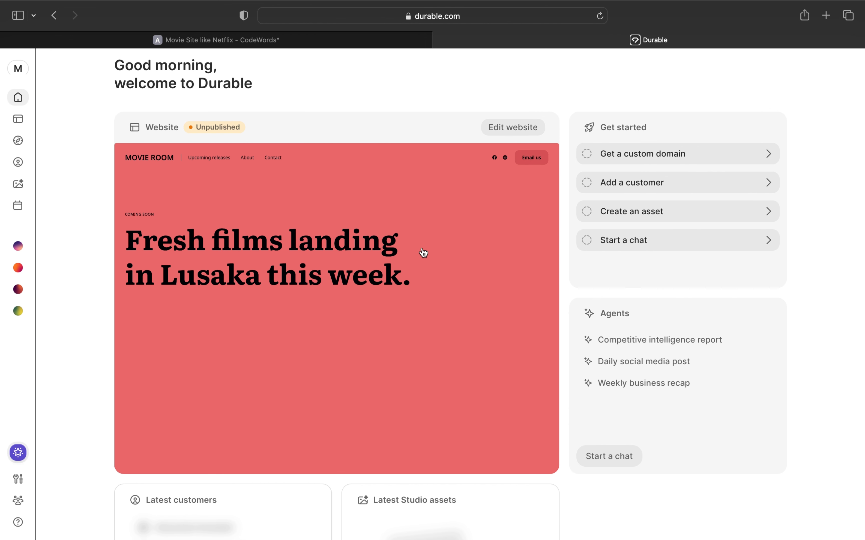
scroll(376, 300, down, 5)
scroll(377, 300, up, 5)
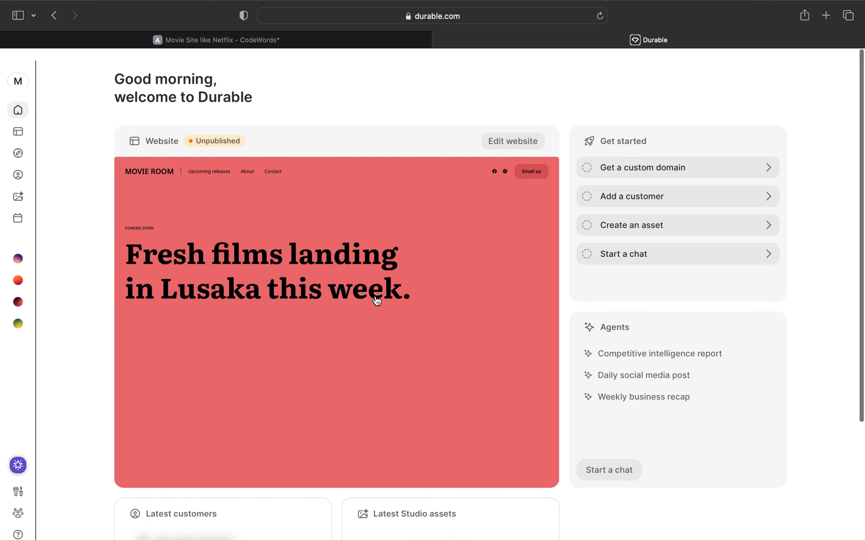
mouse_move(18, 93)
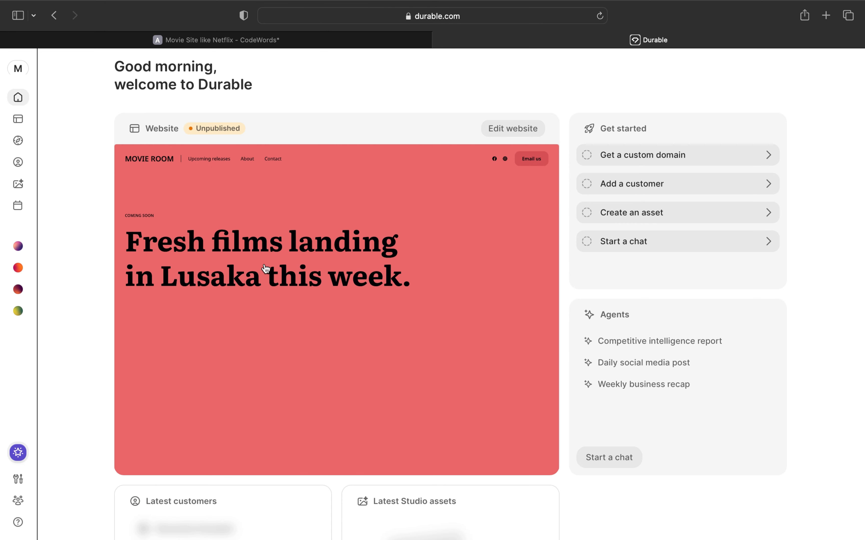
click(398, 262)
Step: Examine the hero section and the What's Playing cards on the MOVIE ROOM home page
scroll(499, 390, down, 10)
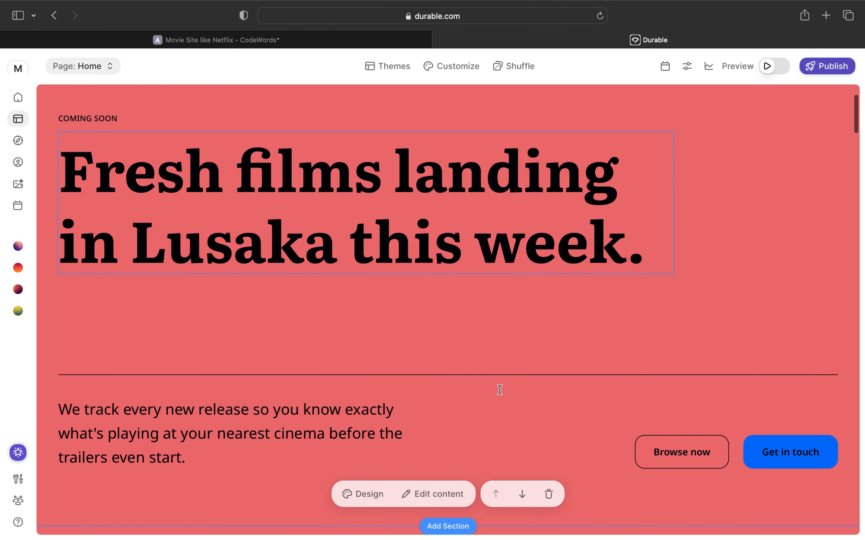
scroll(499, 393, down, 7)
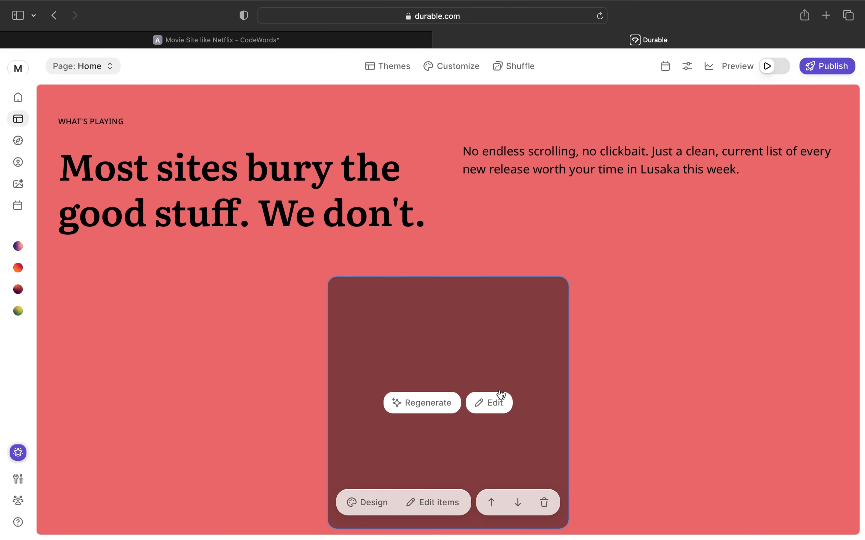
scroll(536, 393, down, 3)
scroll(521, 443, down, 3)
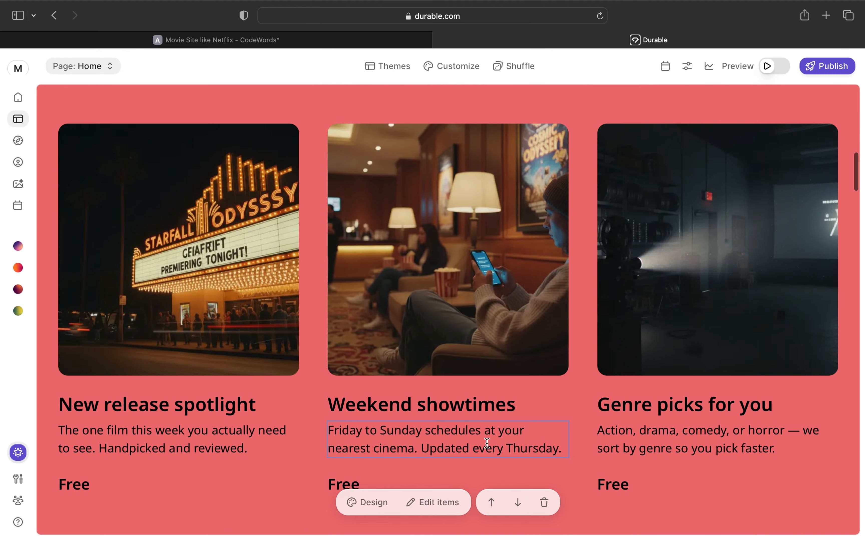
scroll(505, 423, down, 3)
scroll(505, 423, down, 8)
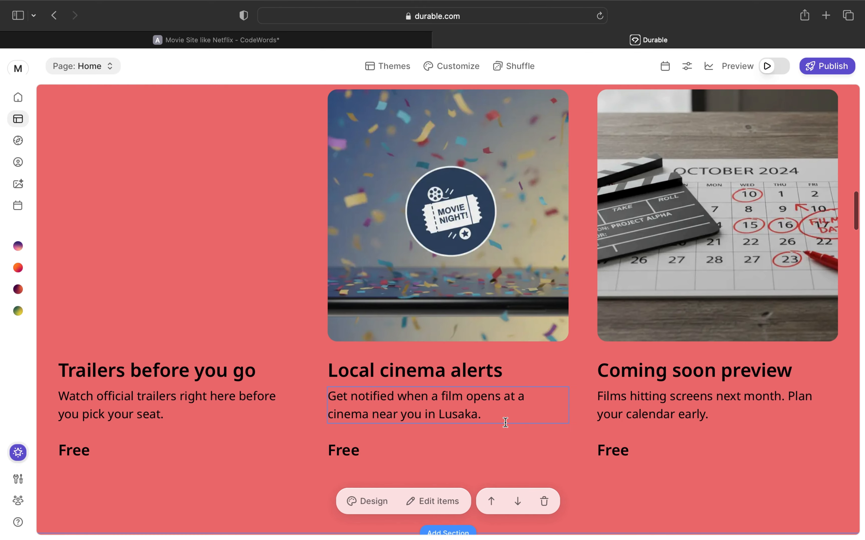
Step: Examine the testimonials, about, newsletter, help center and footer sections of the MOVIE ROOM home page, ending back at the header
scroll(505, 422, down, 6)
scroll(505, 422, down, 17)
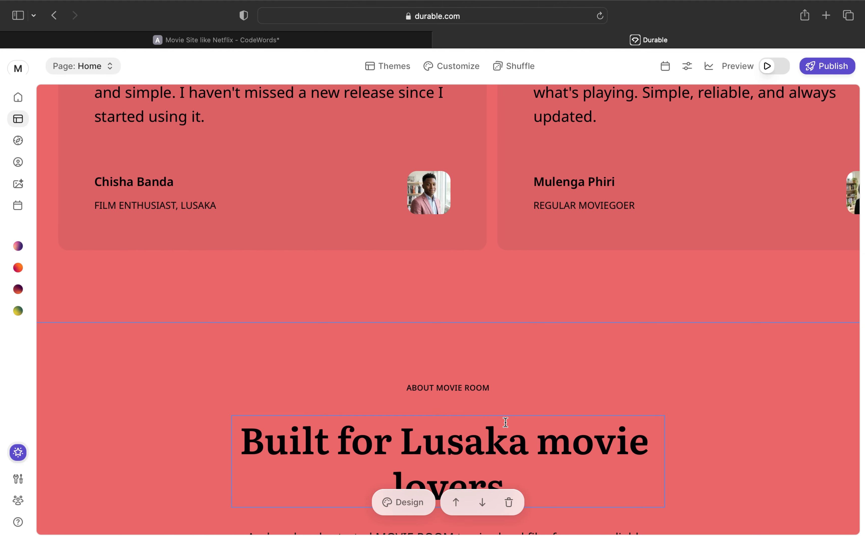
scroll(506, 423, down, 15)
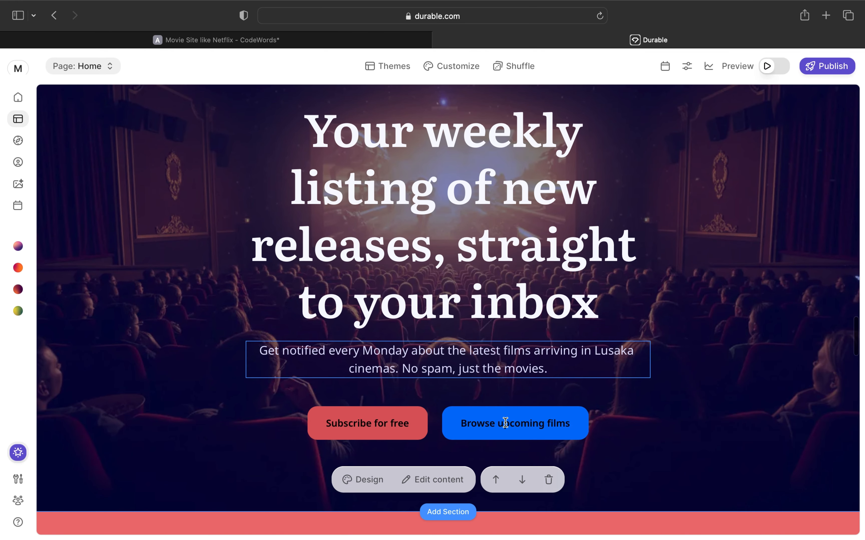
scroll(506, 423, down, 9)
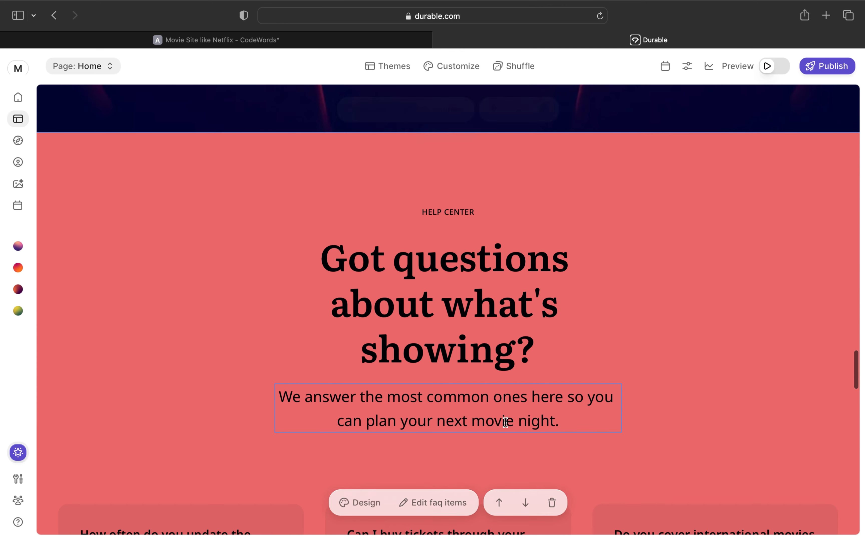
scroll(505, 423, down, 15)
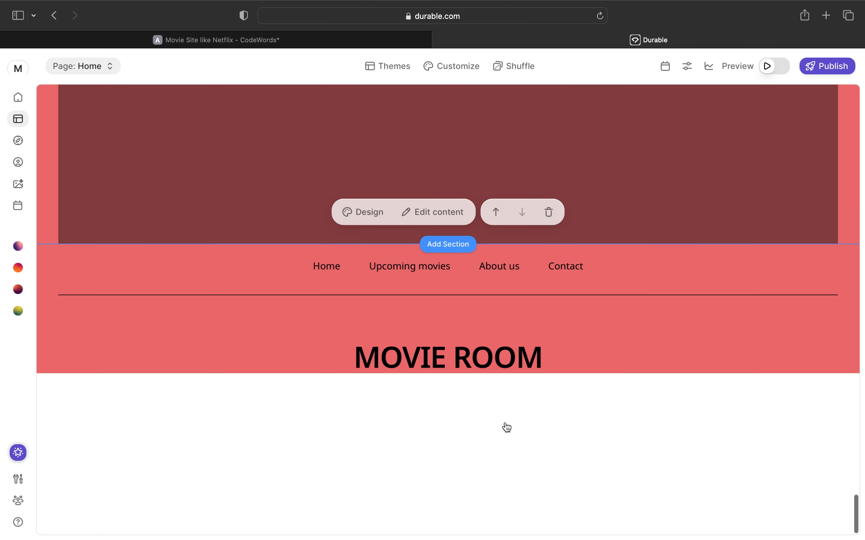
scroll(506, 427, up, 10)
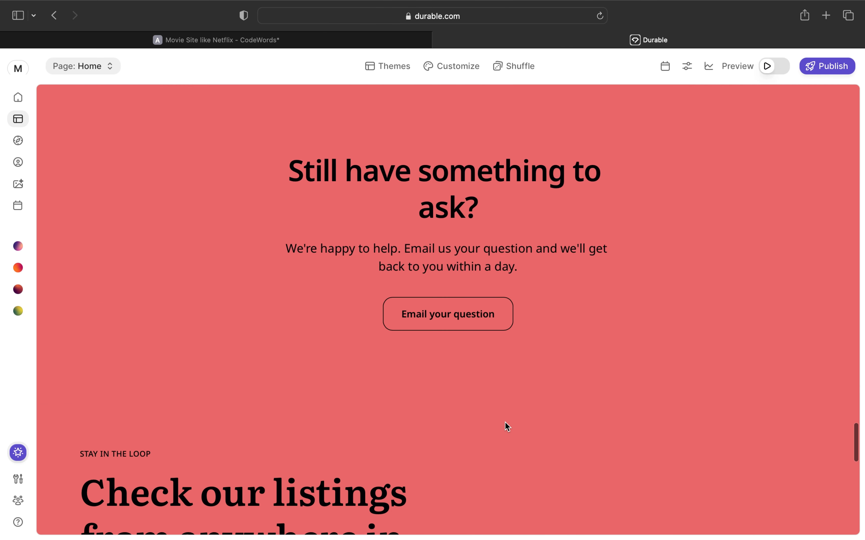
scroll(504, 422, up, 20)
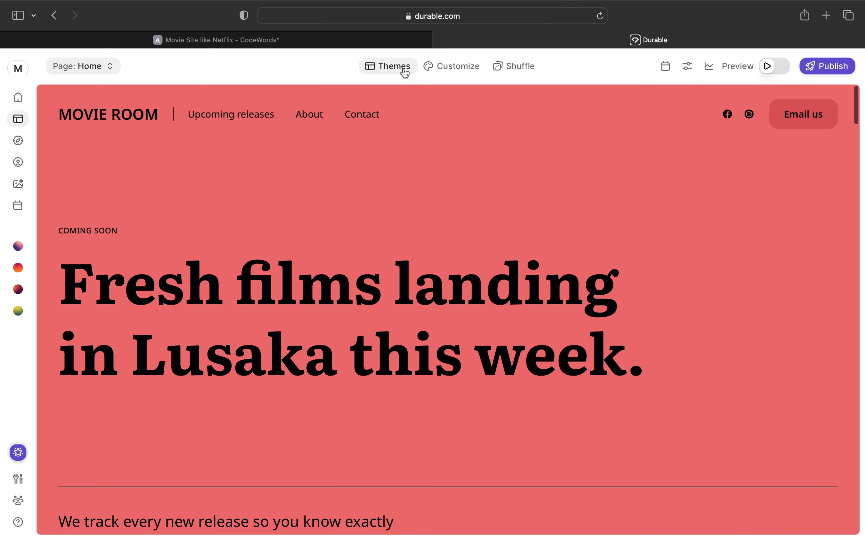
Step: Browse the available themes, select the dark "Custom made ceramics" theme for MOVIE ROOM, and review its preview on the home page
click(399, 69)
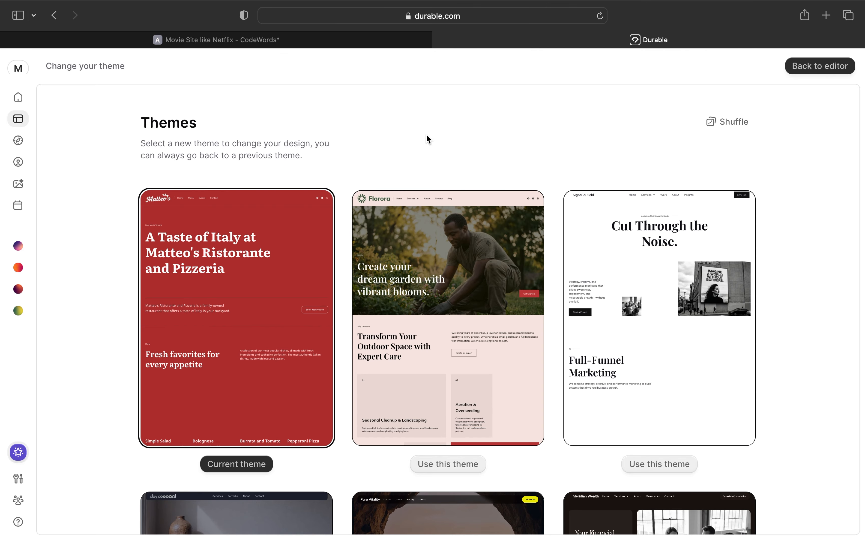
scroll(575, 424, down, 10)
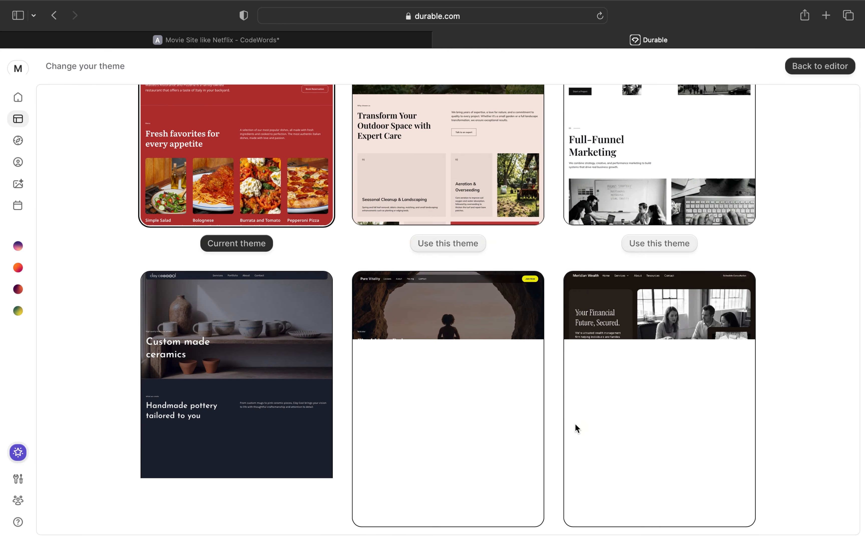
scroll(288, 308, down, 4)
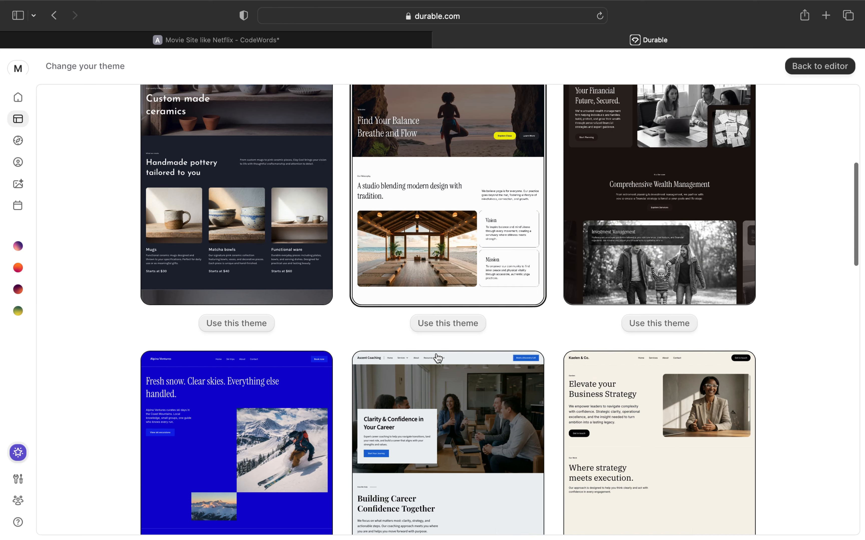
scroll(298, 284, up, 3)
scroll(298, 284, up, 3)
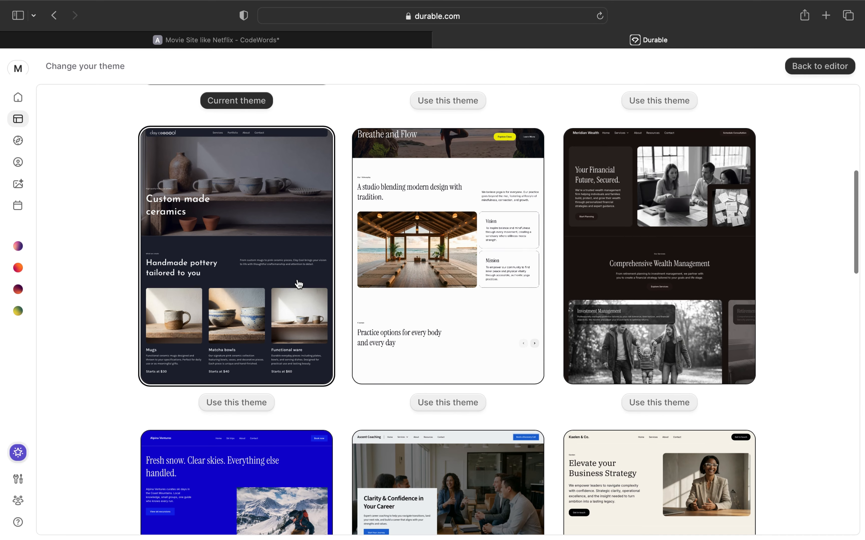
click(297, 280)
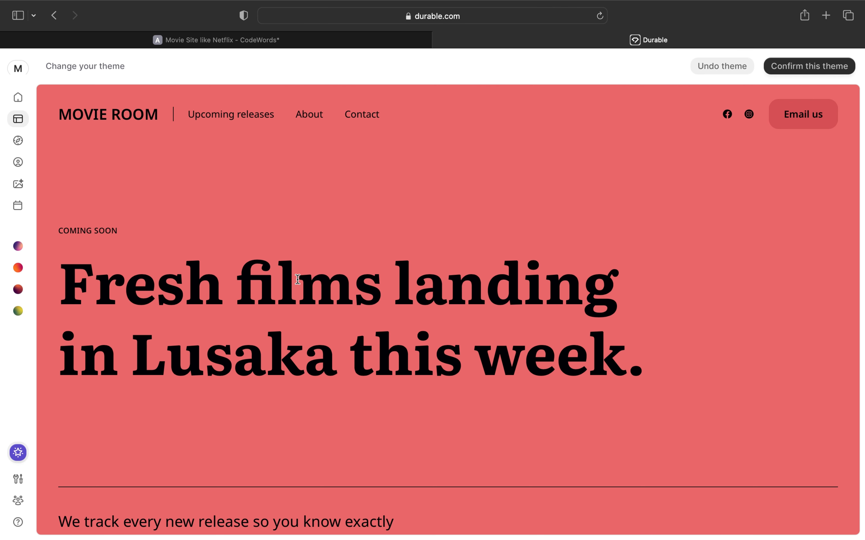
scroll(407, 324, down, 4)
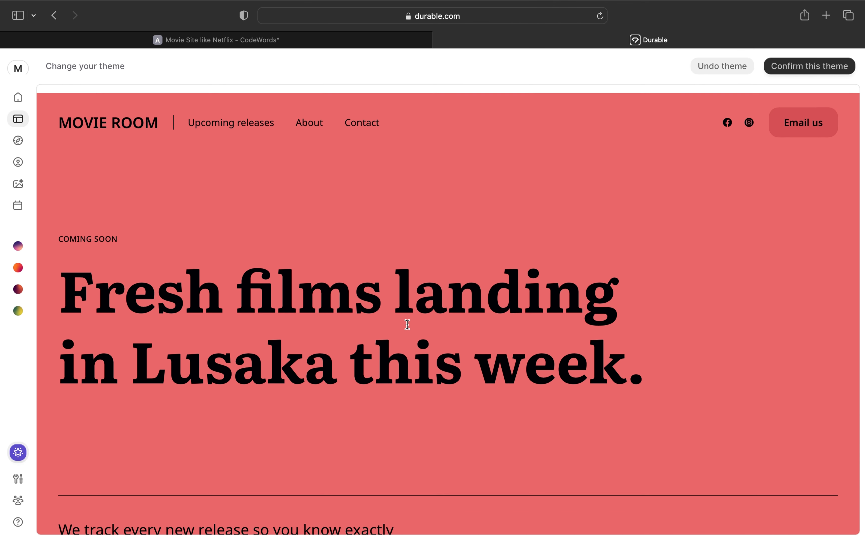
scroll(407, 325, down, 2)
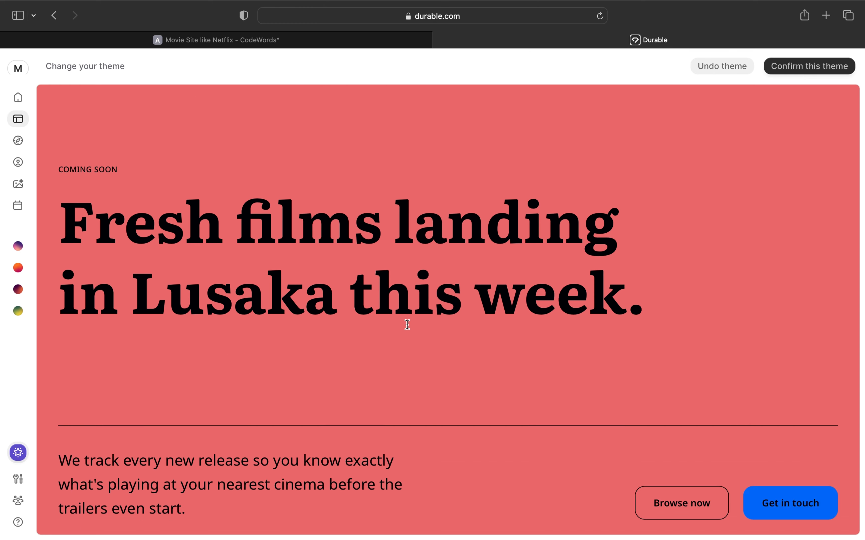
scroll(407, 325, up, 2)
scroll(357, 344, down, 5)
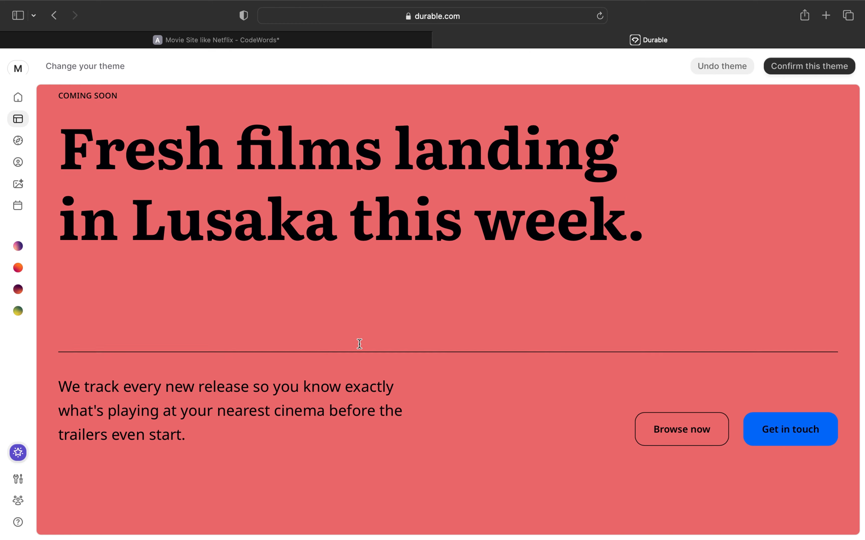